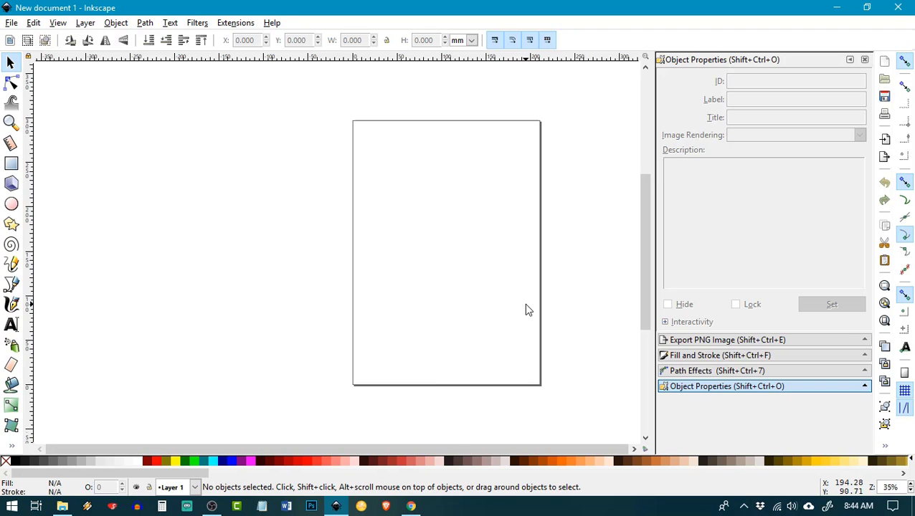
# Turn off Show page border in Document Properties and close the dialog
pyautogui.click(13, 23)
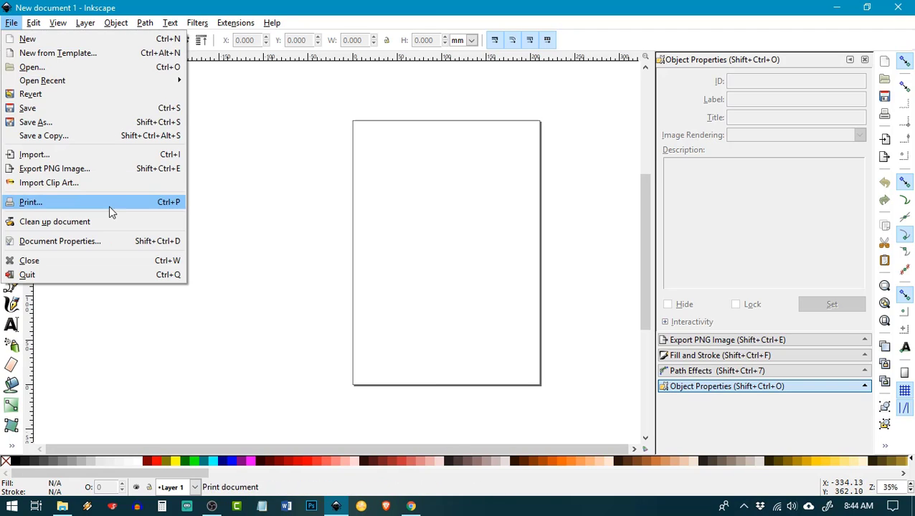
pyautogui.click(93, 240)
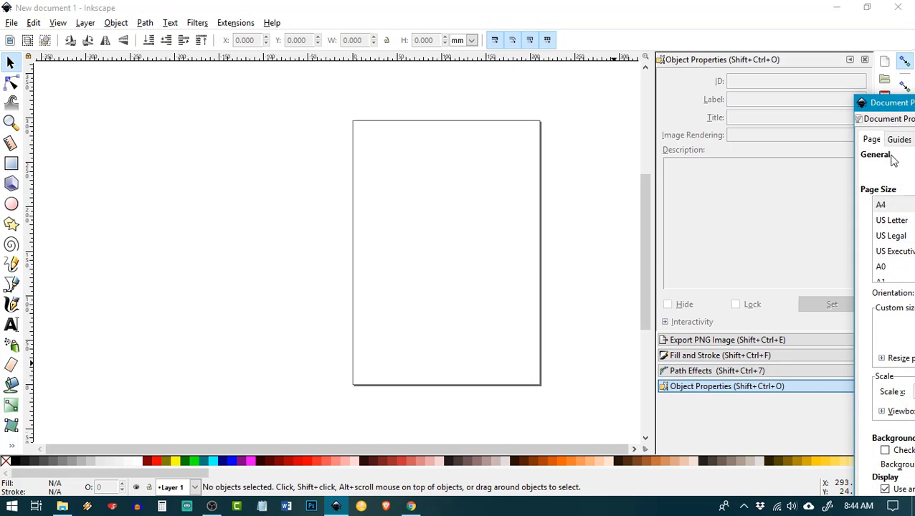
pyautogui.moveTo(871, 106); pyautogui.dragTo(506, 87)
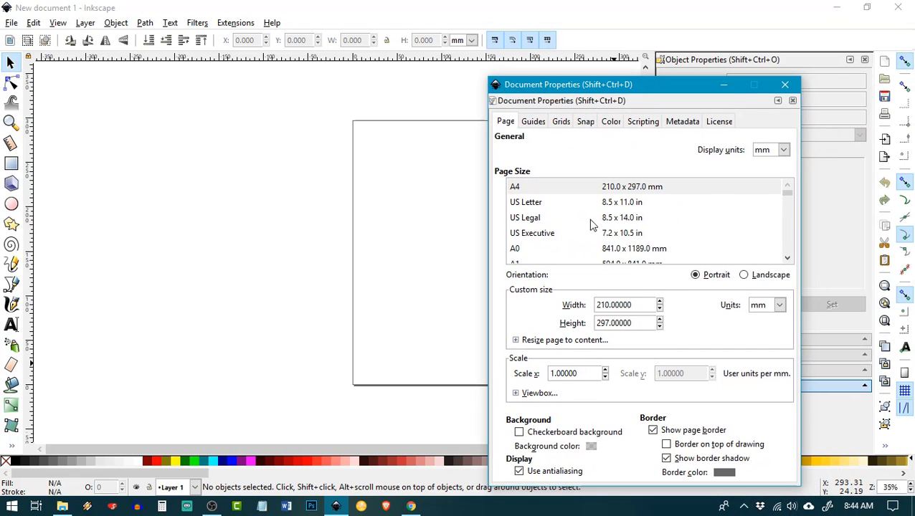
pyautogui.click(652, 430)
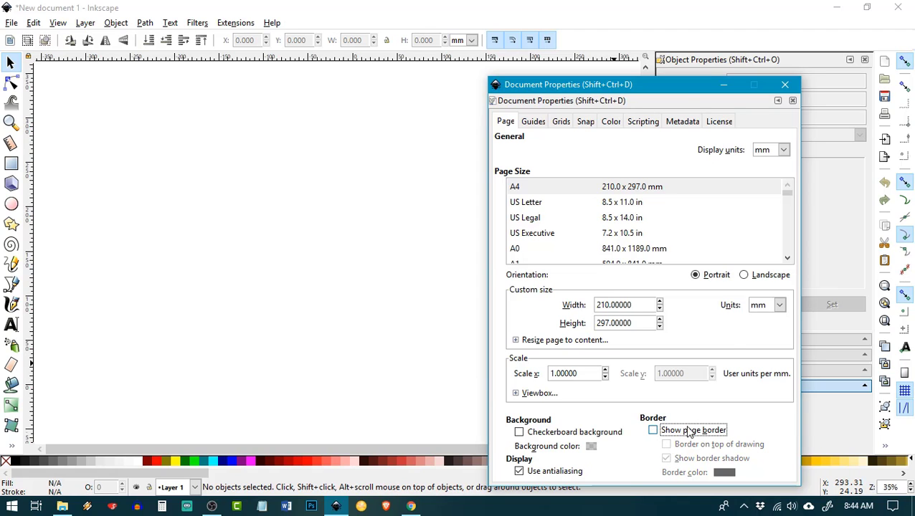
pyautogui.moveTo(682, 95); pyautogui.dragTo(652, 71)
pyautogui.click(752, 63)
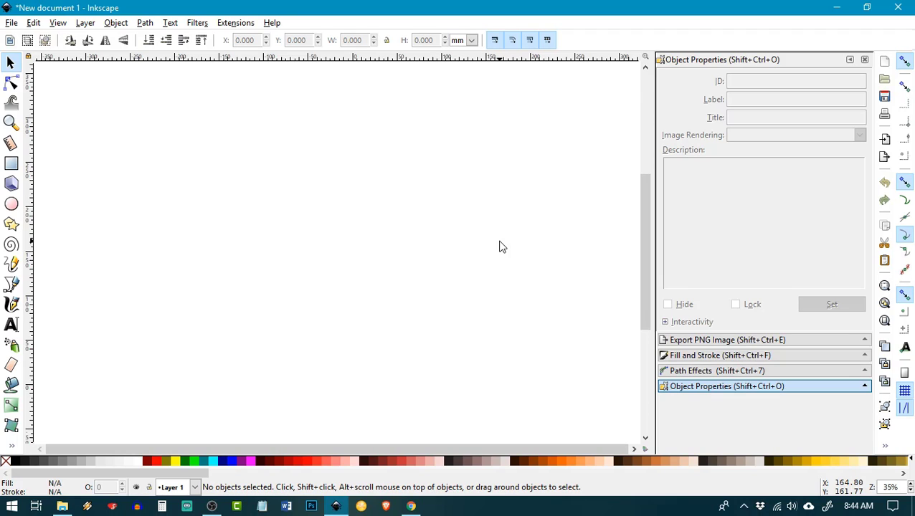
# In the Open dialog, browse to Desktop > Sell Designs > Pirate Graphics Pack > Raw Images
pyautogui.click(11, 24)
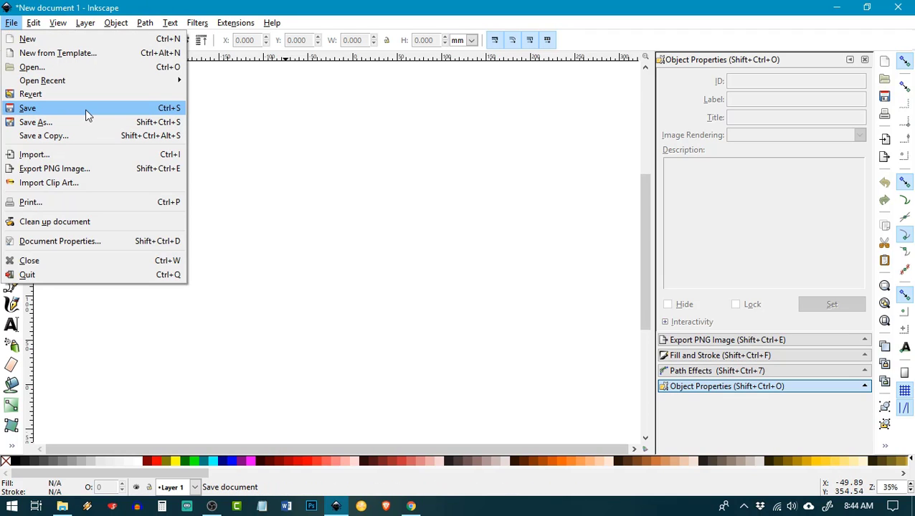
pyautogui.click(95, 68)
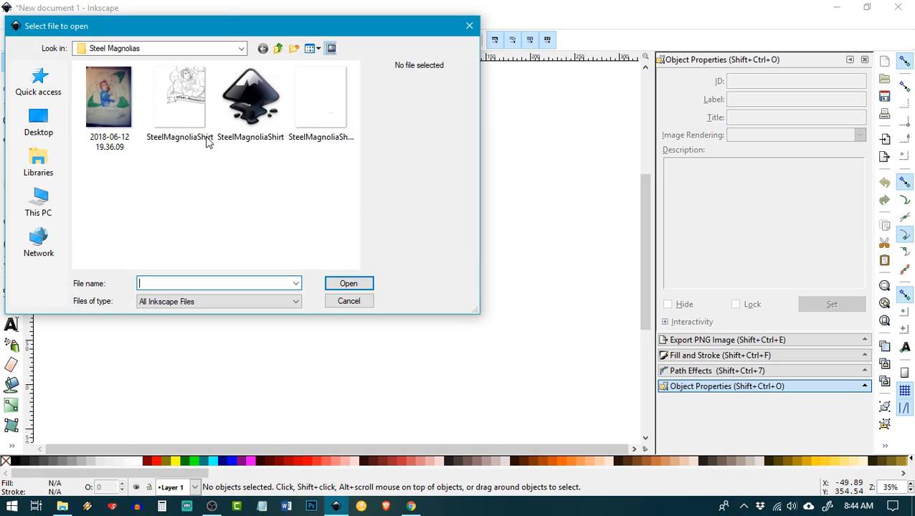
pyautogui.click(278, 50)
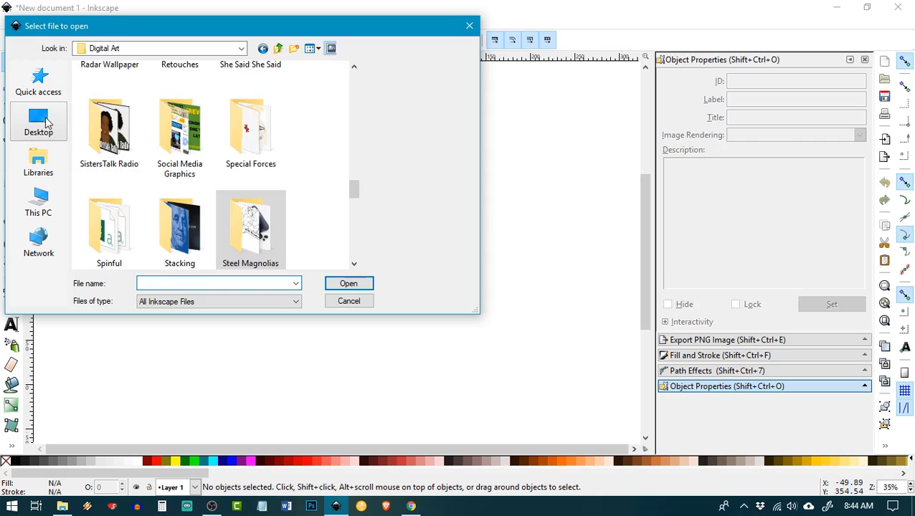
pyautogui.click(39, 122)
pyautogui.scroll(-4, 113, 166)
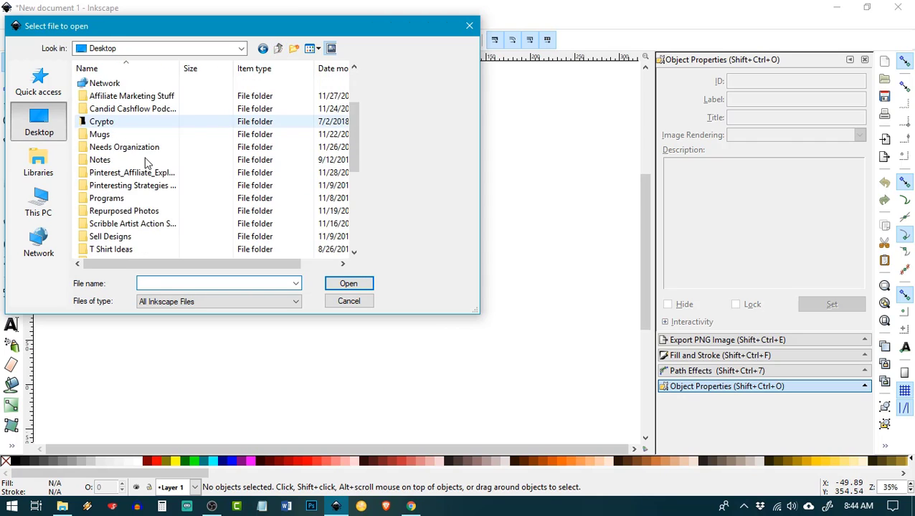
pyautogui.doubleClick(110, 160)
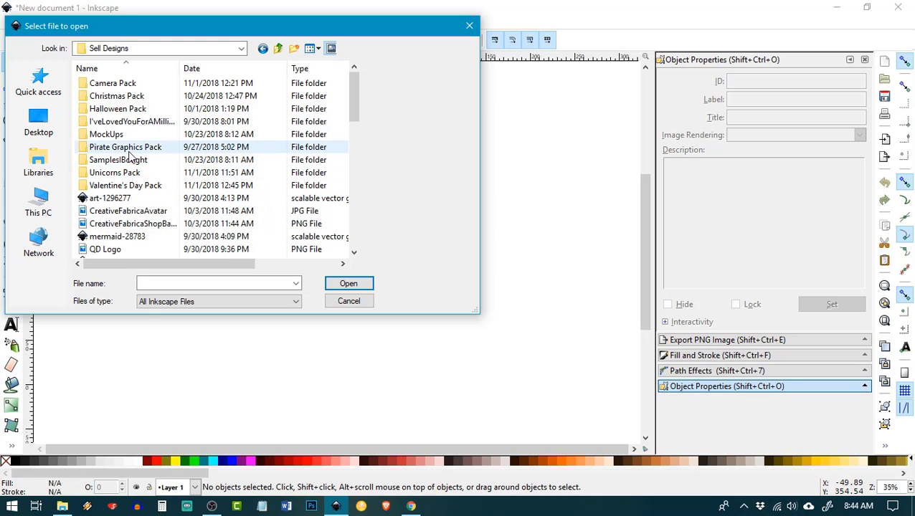
pyautogui.doubleClick(126, 148)
pyautogui.doubleClick(110, 83)
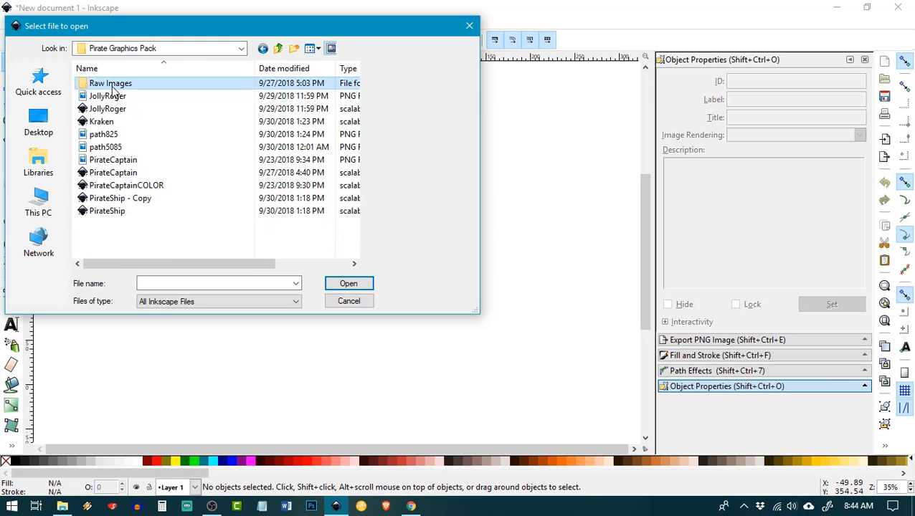
# Open the octopus photo 2018-09-27 15.19.04.jpg with the default jpeg import settings
pyautogui.click(338, 134)
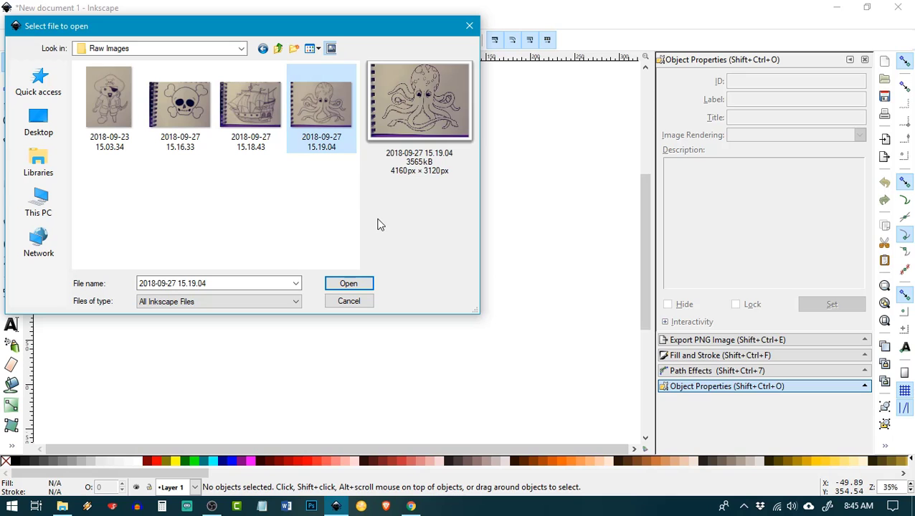
pyautogui.click(350, 283)
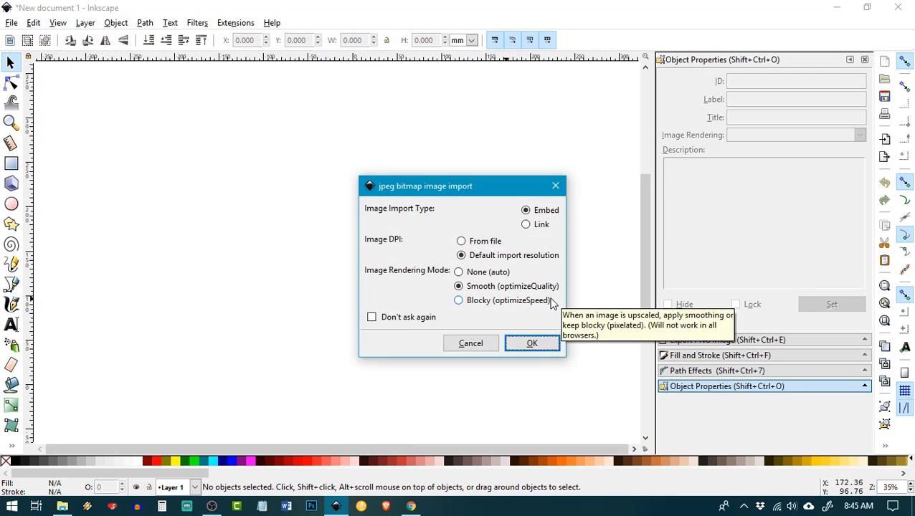
pyautogui.click(532, 345)
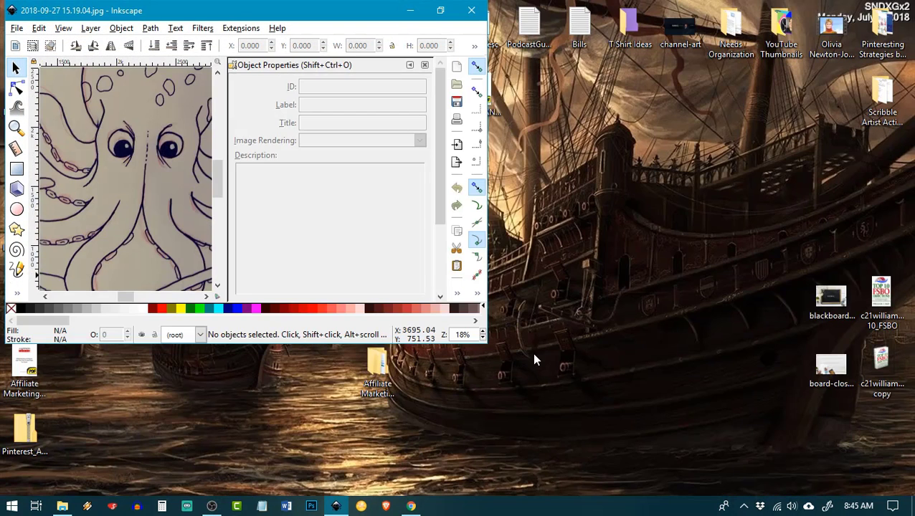
# Maximize the 2018-09-27 15.19.04.jpg window and select the octopus photo
pyautogui.moveTo(439, 10); pyautogui.dragTo(526, 97)
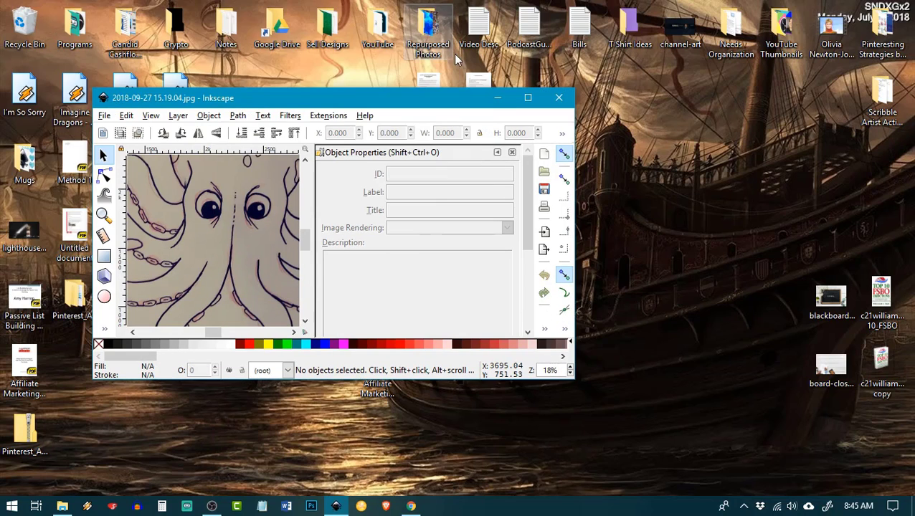
pyautogui.click(528, 96)
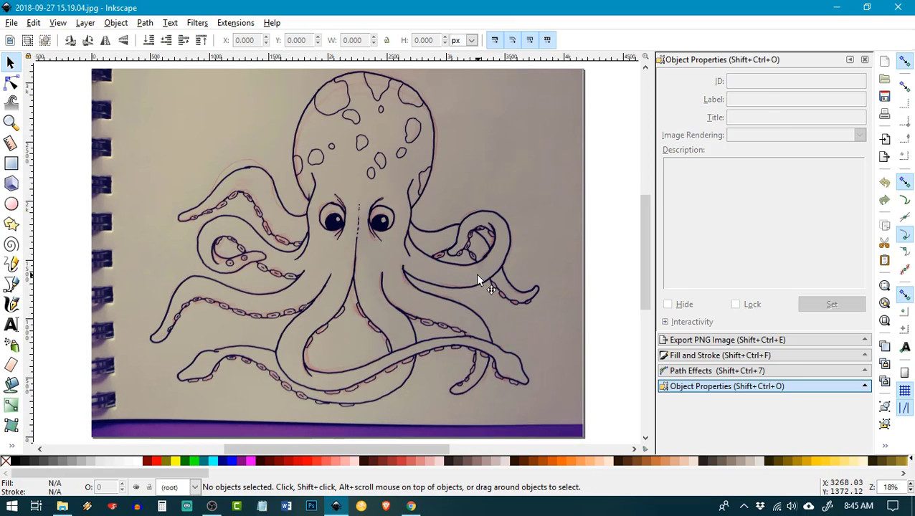
pyautogui.click(477, 280)
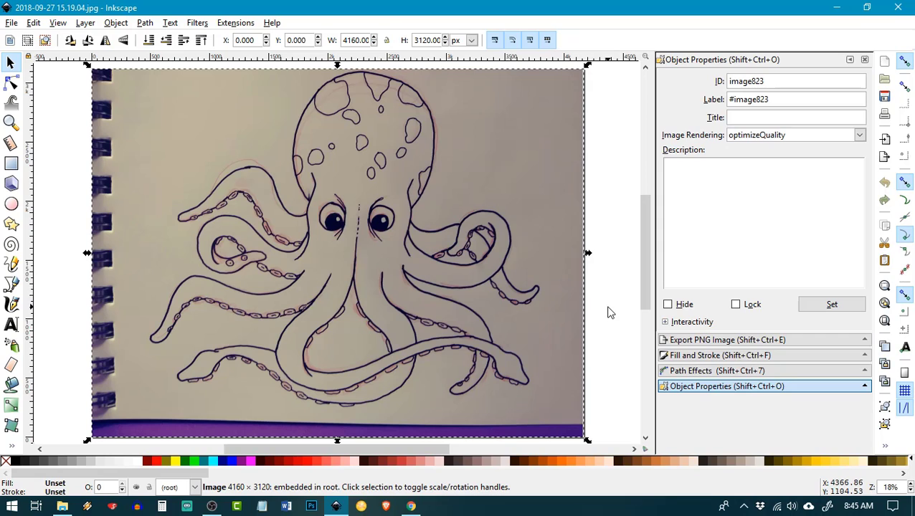
# Trace the photo via Path > Trace Bitmap with Brightness cutoff 0.450 and Live Preview
pyautogui.click(145, 23)
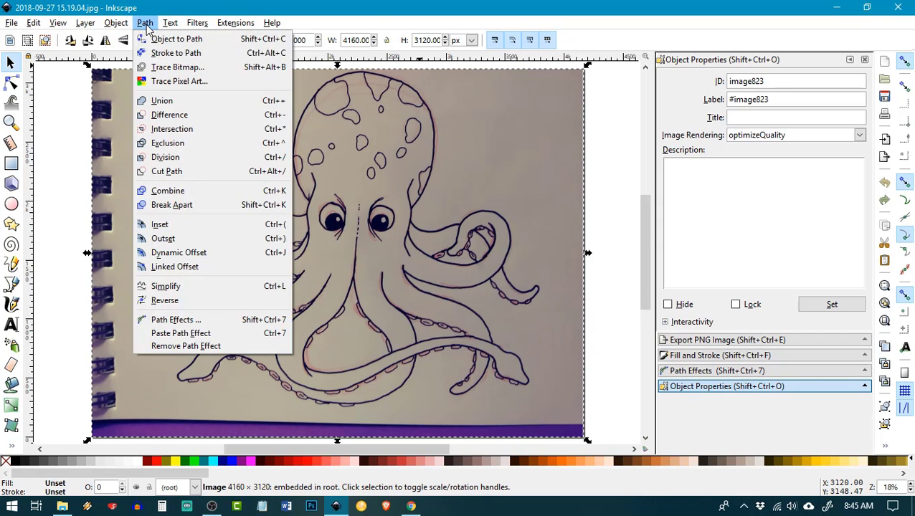
pyautogui.click(174, 69)
pyautogui.moveTo(740, 21); pyautogui.dragTo(600, 152)
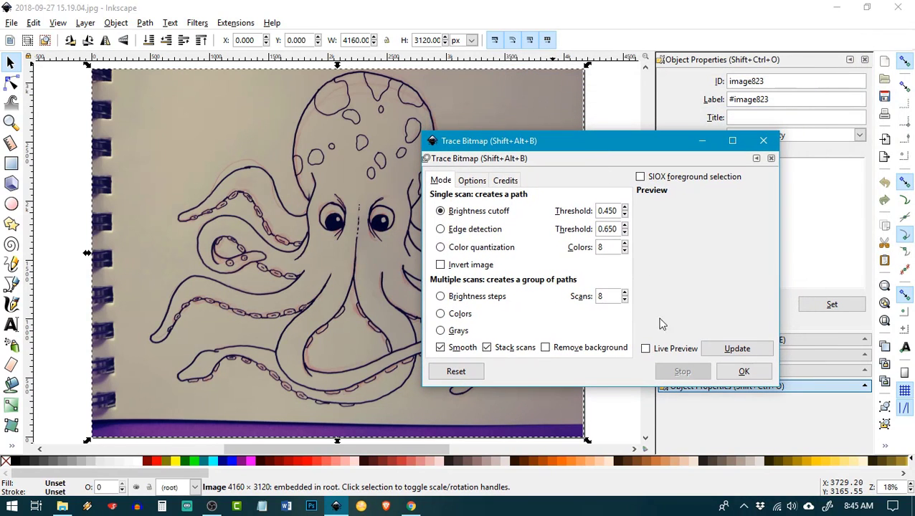
pyautogui.click(645, 350)
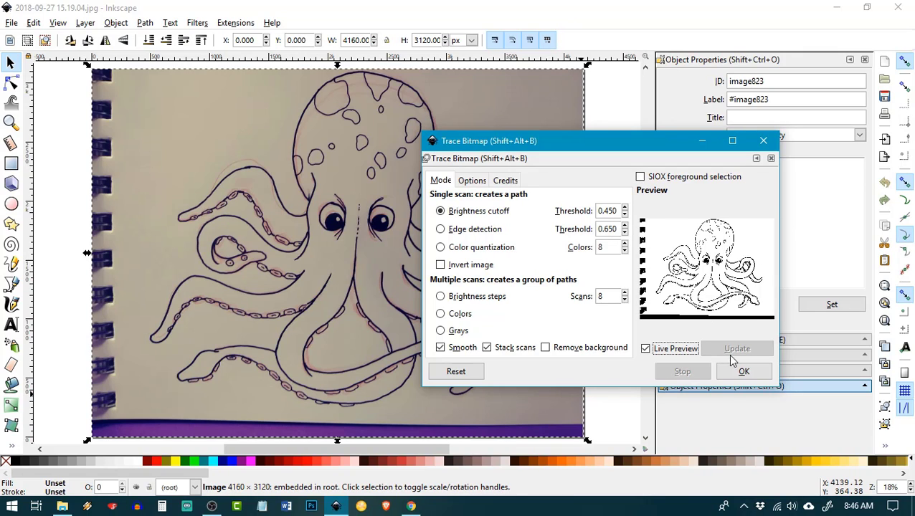
pyautogui.click(740, 376)
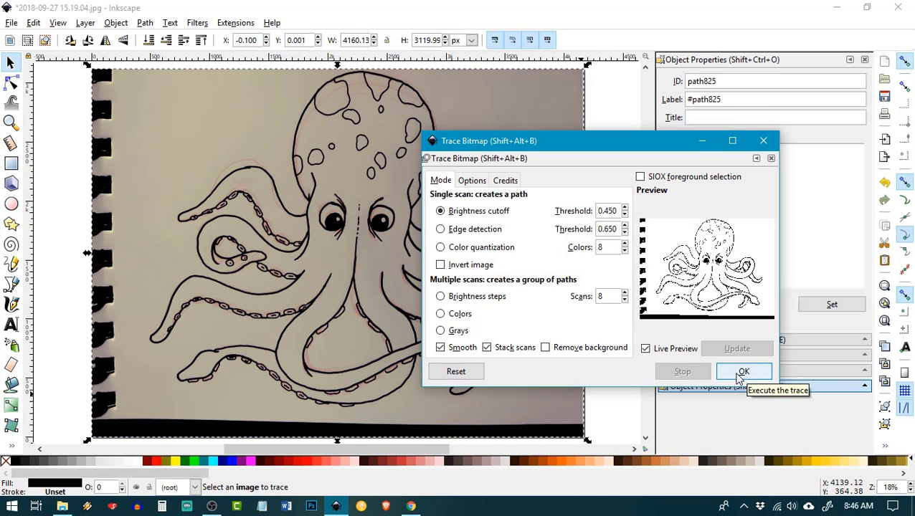
# Move the traced path aside, delete the original photo beneath, and move the path back
pyautogui.click(762, 142)
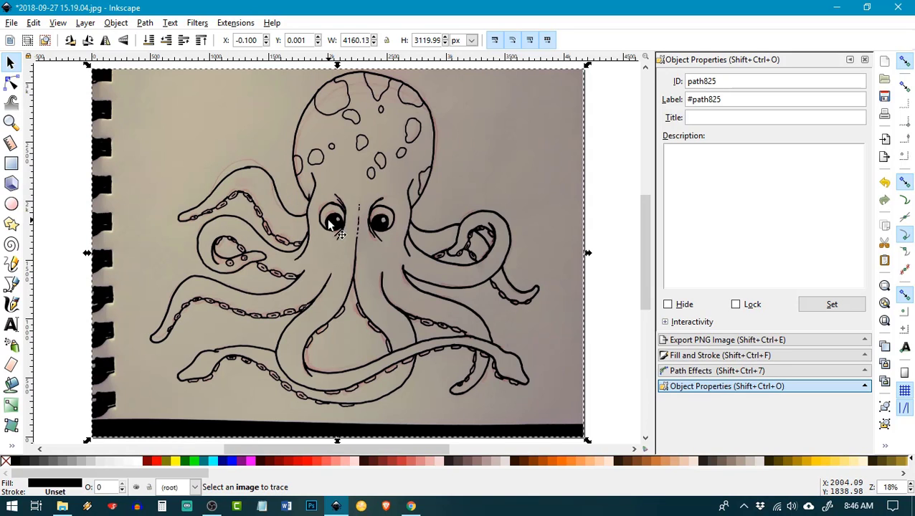
pyautogui.moveTo(332, 227)
pyautogui.mouseDown()
pyautogui.moveTo(416, 242)
pyautogui.moveTo(385, 241)
pyautogui.mouseUp()
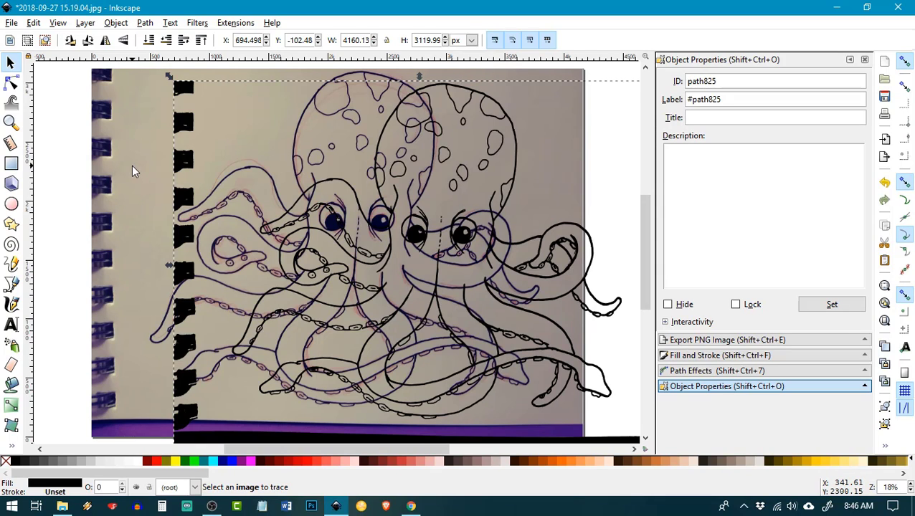
pyautogui.click(134, 170)
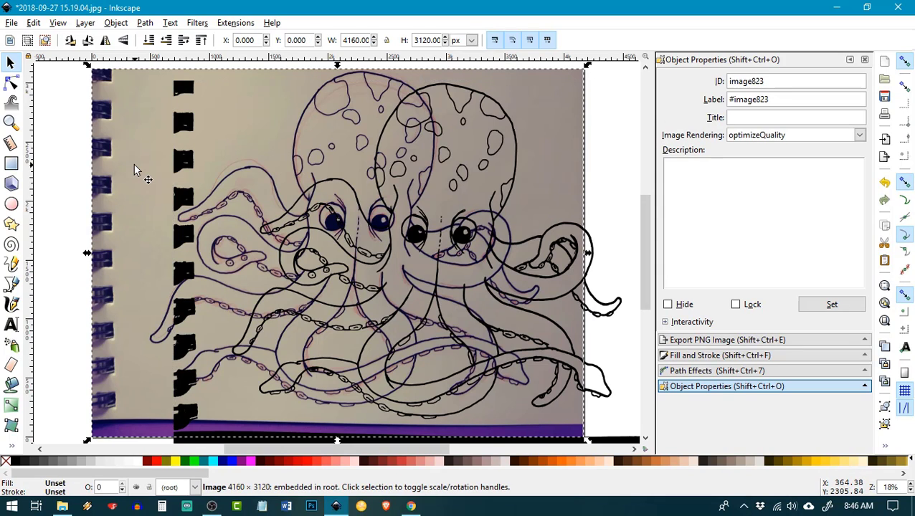
pyautogui.press('Delete')
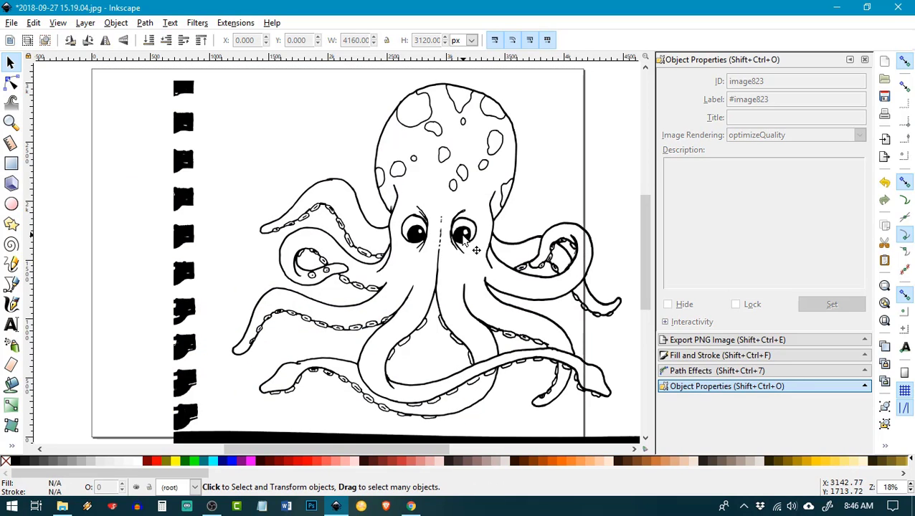
pyautogui.moveTo(462, 242)
pyautogui.mouseDown()
pyautogui.moveTo(418, 228)
pyautogui.moveTo(422, 219)
pyautogui.moveTo(405, 241)
pyautogui.moveTo(423, 252)
pyautogui.mouseUp()
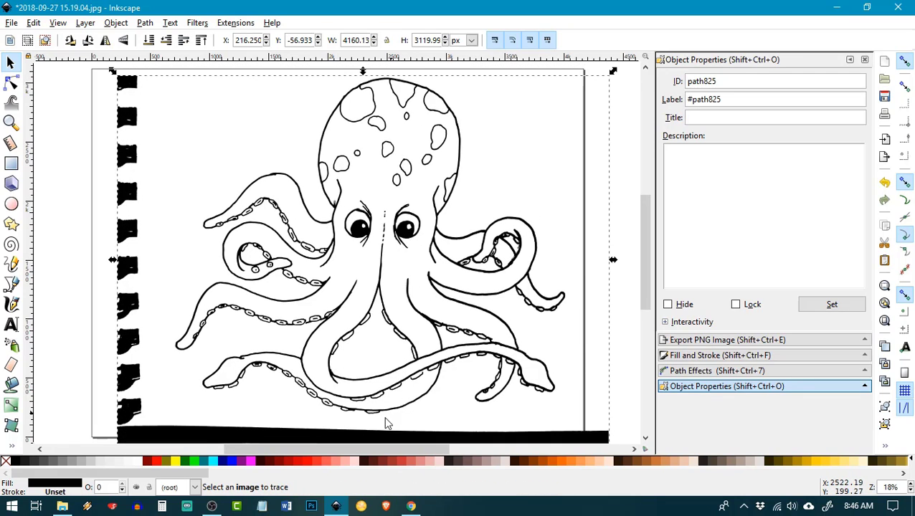
# With the Node tool, delete the stray blobs along the left edge
pyautogui.click(11, 84)
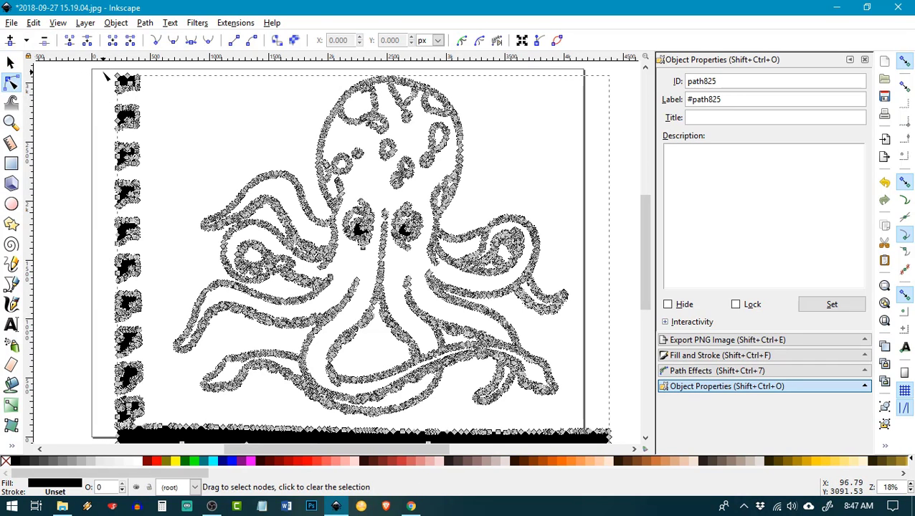
pyautogui.moveTo(107, 70); pyautogui.dragTo(164, 445)
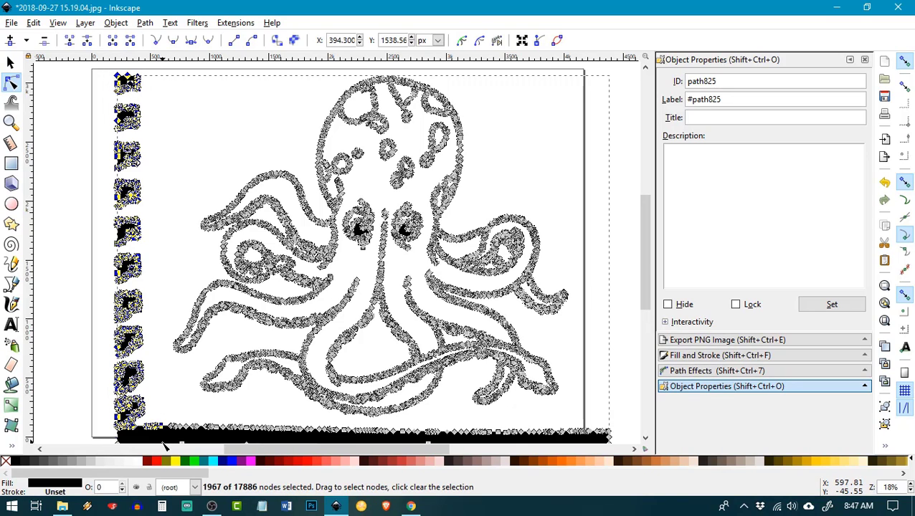
pyautogui.press('Delete')
pyautogui.rightClick(129, 350)
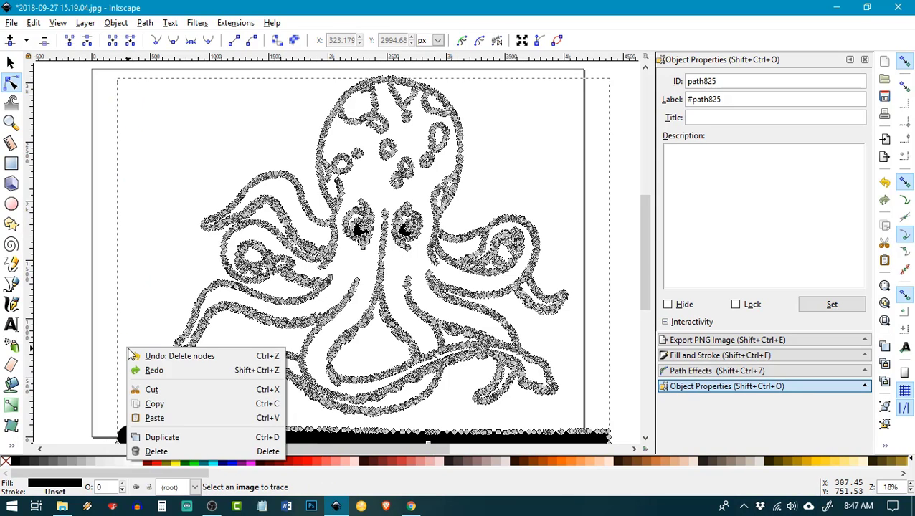
pyautogui.click(173, 207)
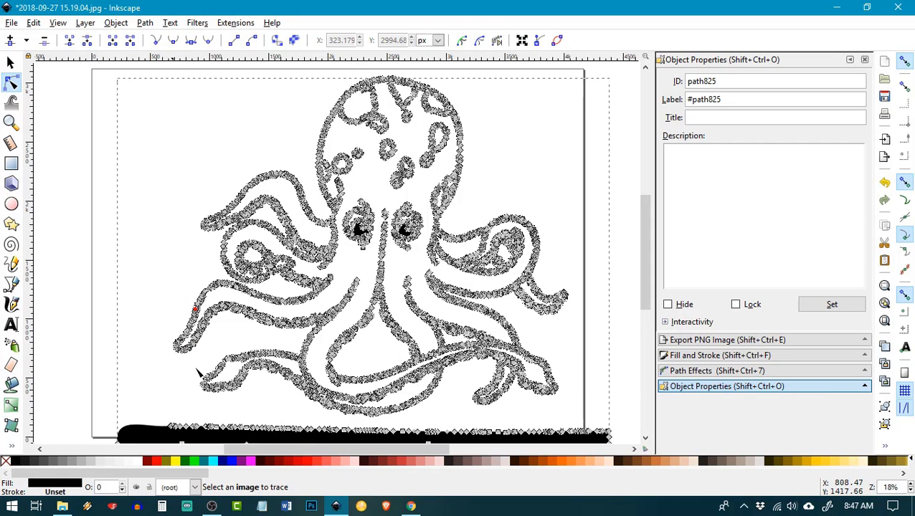
# Select the nodes of the black bar under the octopus and delete them
pyautogui.moveTo(105, 409); pyautogui.dragTo(592, 164)
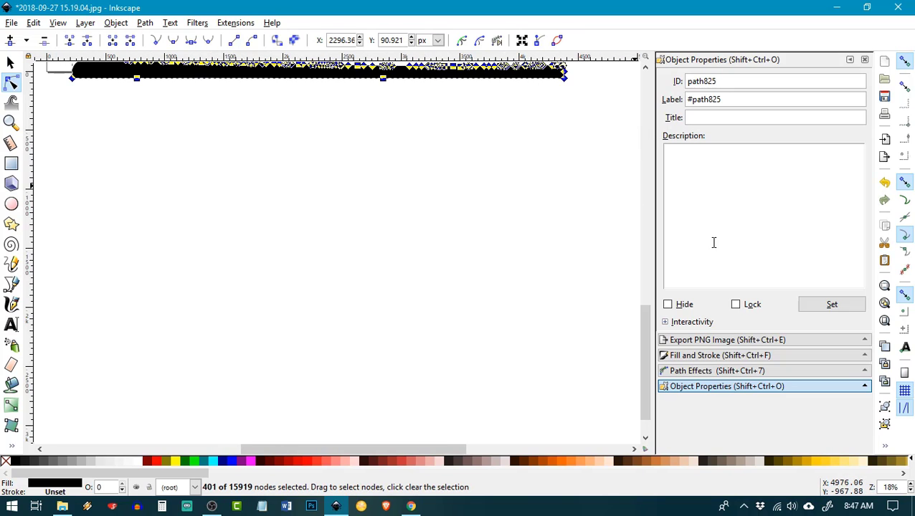
pyautogui.moveTo(642, 358); pyautogui.dragTo(641, 266)
pyautogui.click(482, 370)
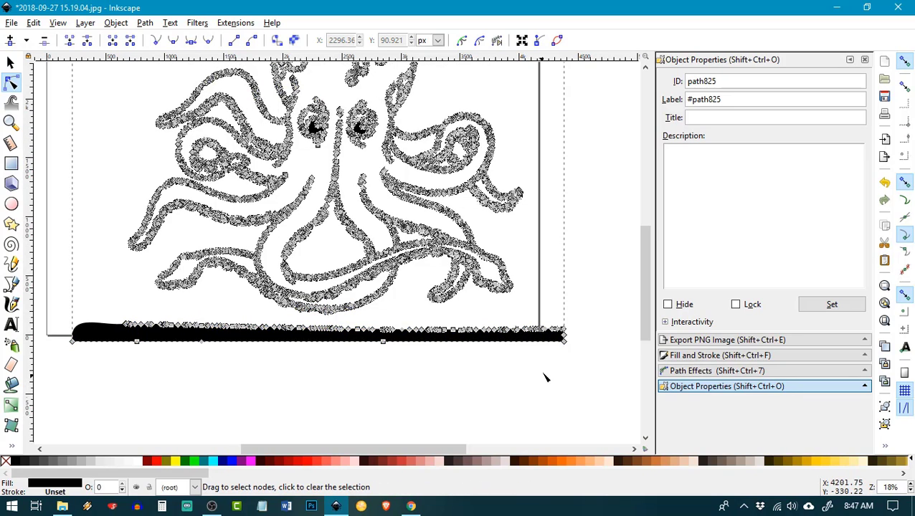
pyautogui.moveTo(577, 364); pyautogui.dragTo(49, 320)
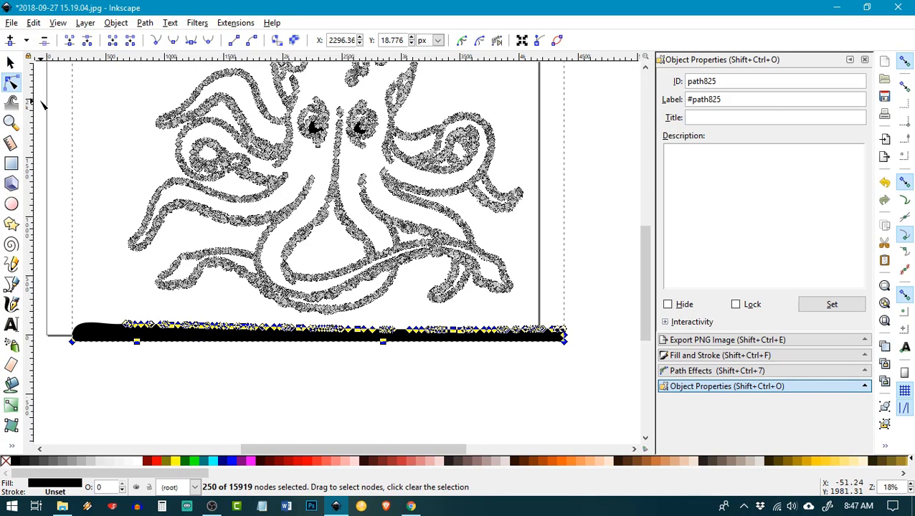
pyautogui.press('Delete')
pyautogui.scroll(2, 137, 180)
pyautogui.scroll(3, 621, 260)
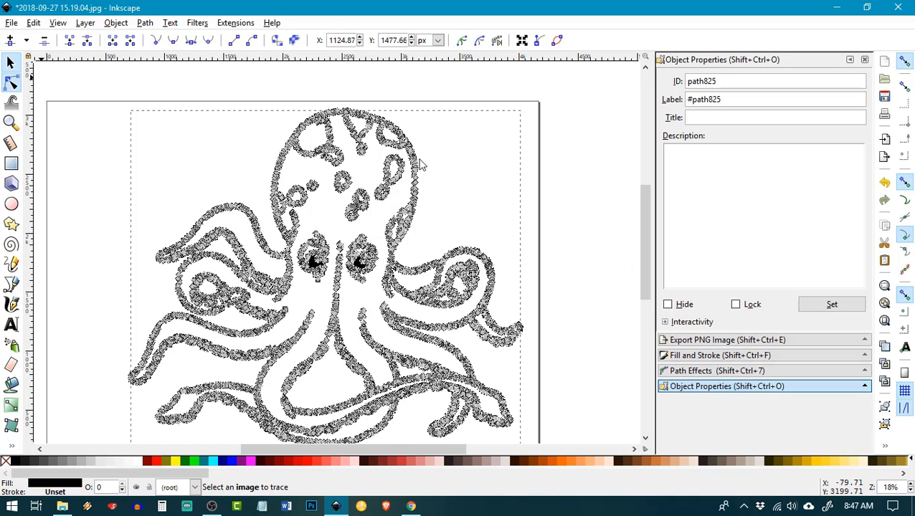
pyautogui.press('s')
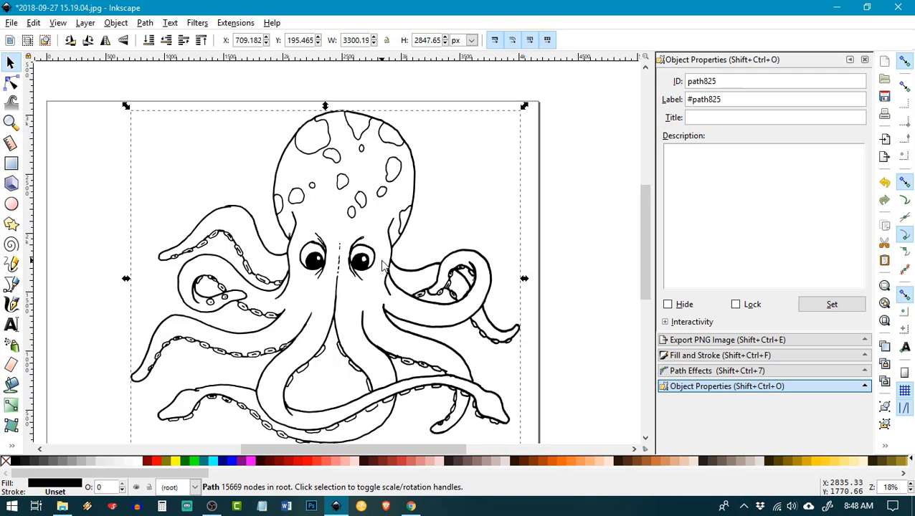
pyautogui.keyDown('ctrl'); pyautogui.scroll(4, 382, 266); pyautogui.keyUp('ctrl')
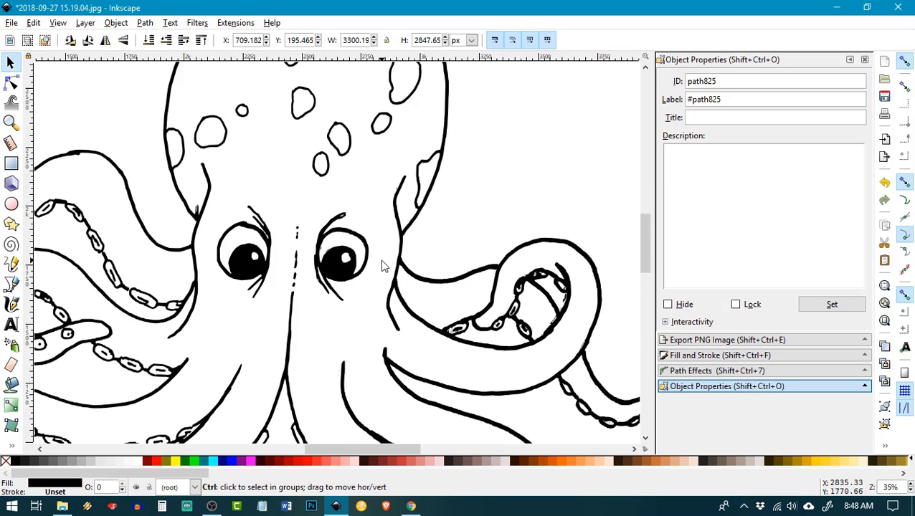
pyautogui.keyDown('ctrl'); pyautogui.scroll(4, 382, 266); pyautogui.keyUp('ctrl')
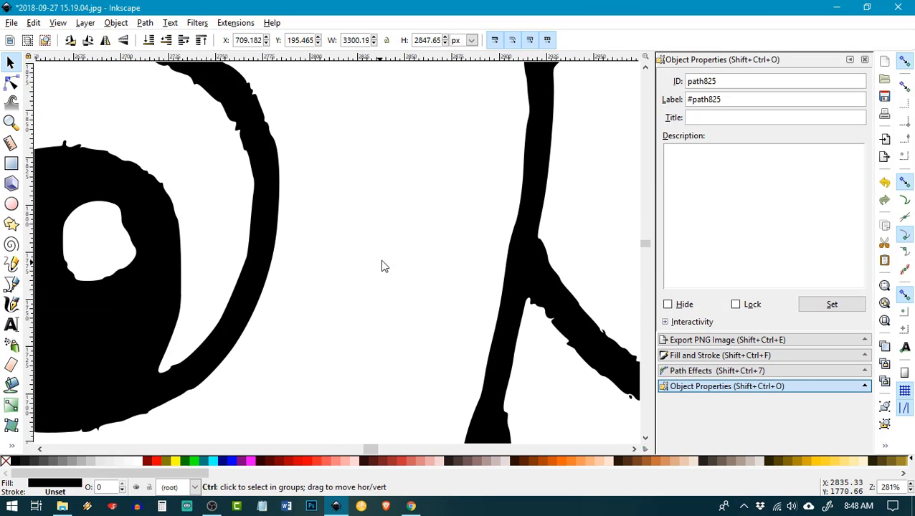
pyautogui.keyDown('ctrl'); pyautogui.scroll(-1, 383, 266); pyautogui.keyUp('ctrl')
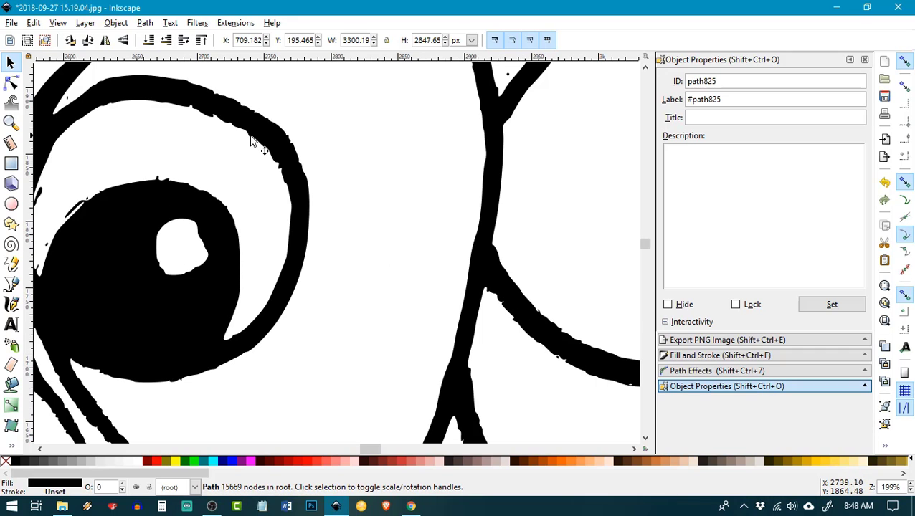
pyautogui.keyDown('ctrl'); pyautogui.scroll(-2, 321, 177); pyautogui.keyUp('ctrl')
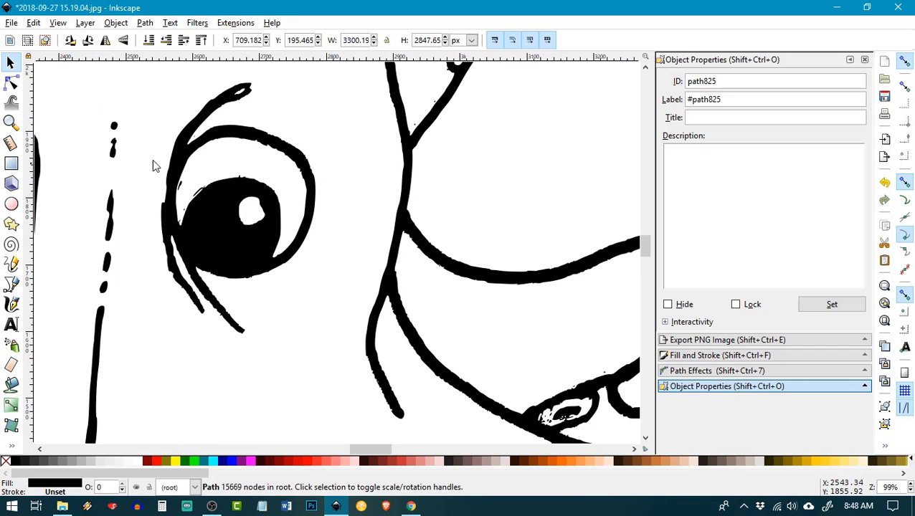
pyautogui.keyDown('ctrl'); pyautogui.scroll(-3, 322, 273); pyautogui.keyUp('ctrl')
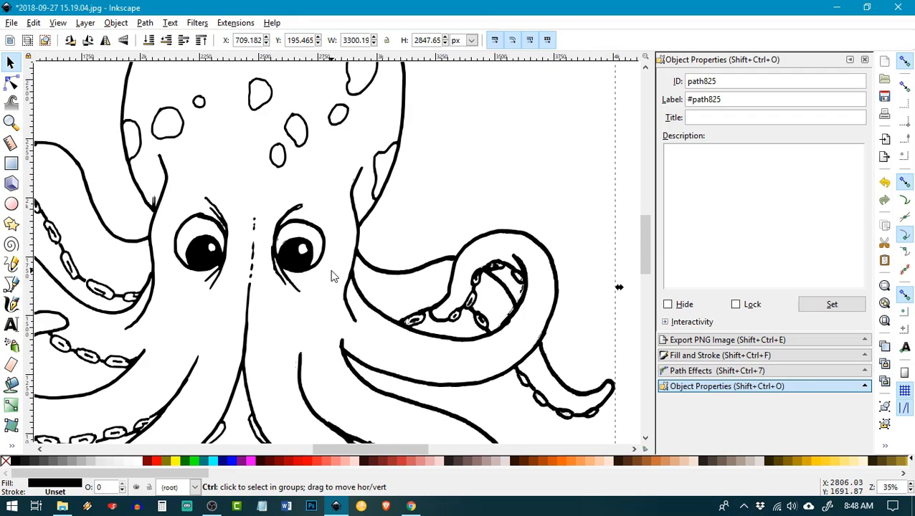
pyautogui.keyDown('ctrl'); pyautogui.scroll(-2, 332, 276); pyautogui.keyUp('ctrl')
pyautogui.keyDown('ctrl'); pyautogui.scroll(7, 332, 276); pyautogui.keyUp('ctrl')
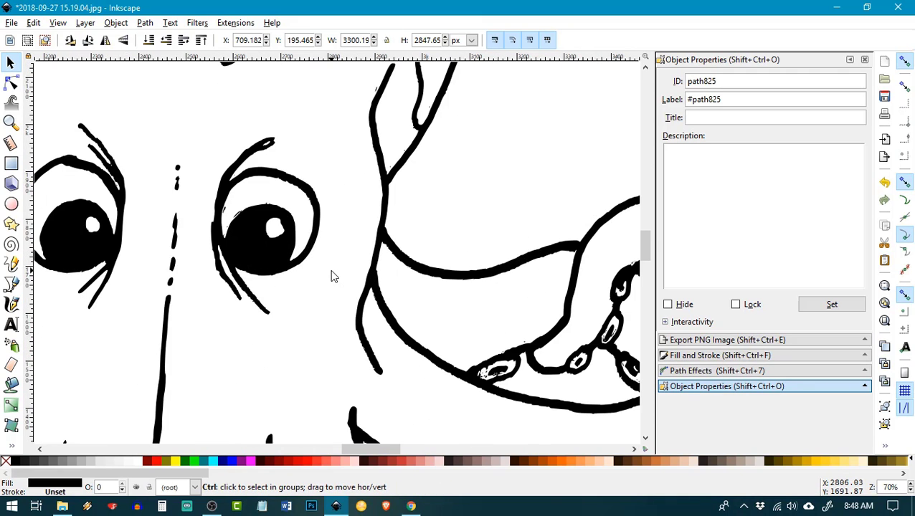
pyautogui.keyDown('ctrl'); pyautogui.scroll(-8, 331, 276); pyautogui.keyUp('ctrl')
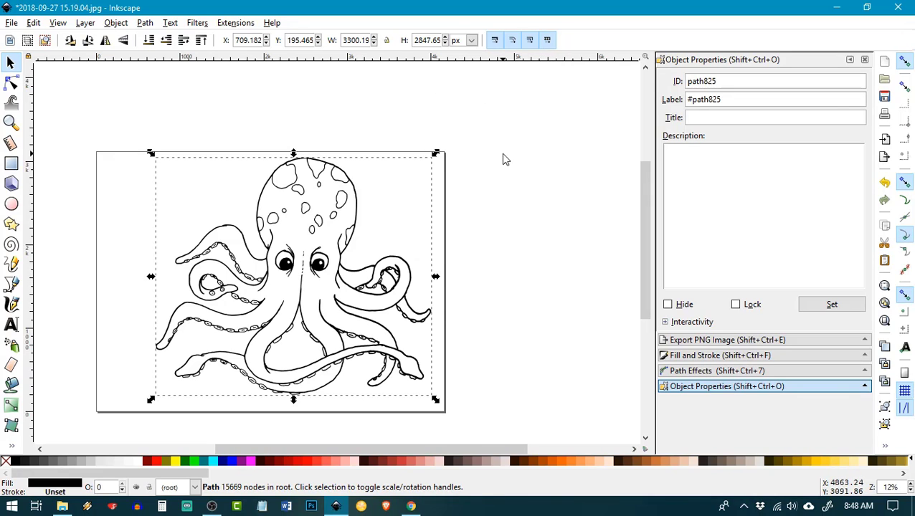
# Apply Path > Simplify to path825 with the Node tool, then deselect it
pyautogui.click(145, 23)
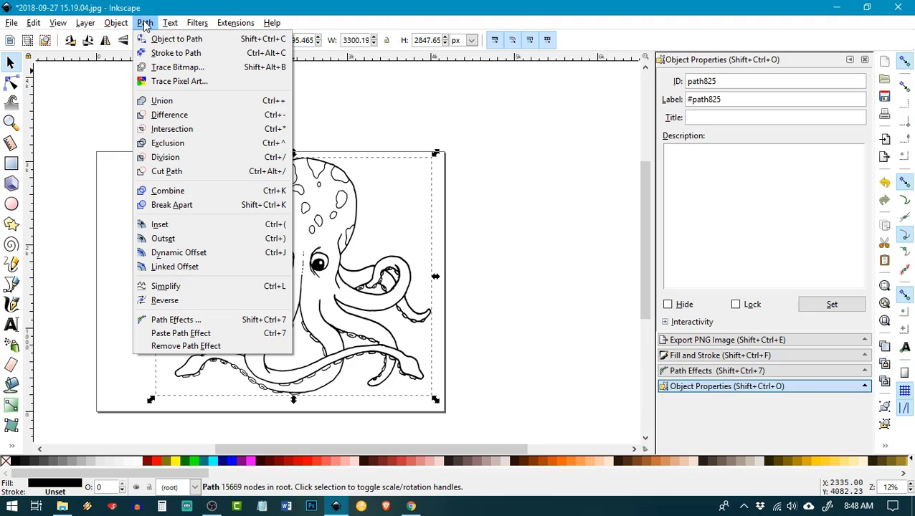
pyautogui.click(441, 121)
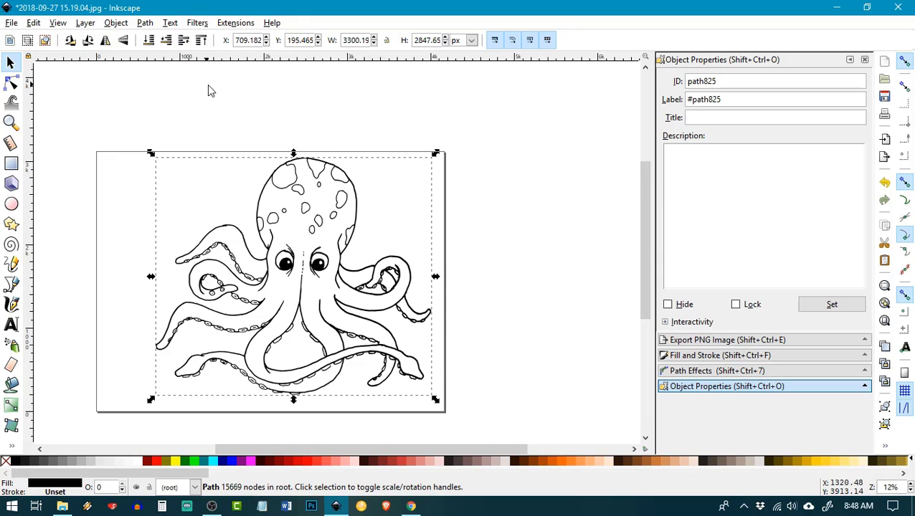
pyautogui.click(11, 84)
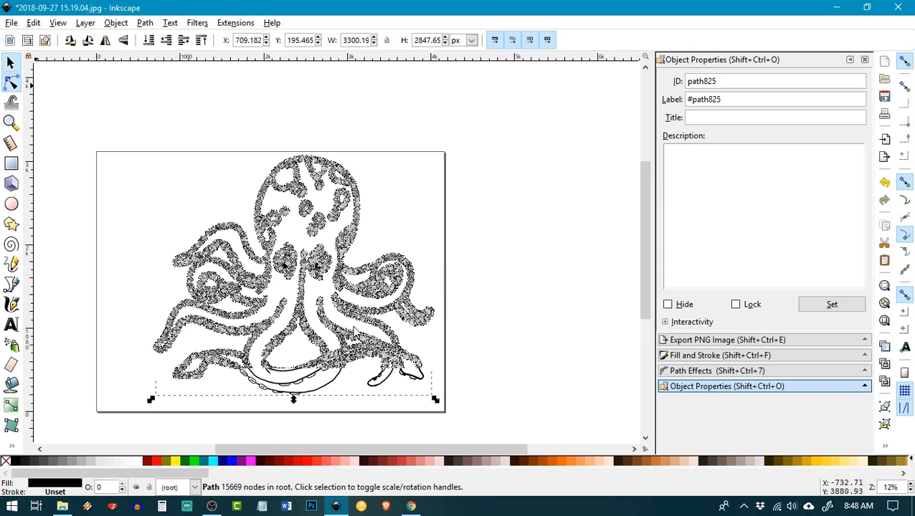
pyautogui.rightClick(329, 282)
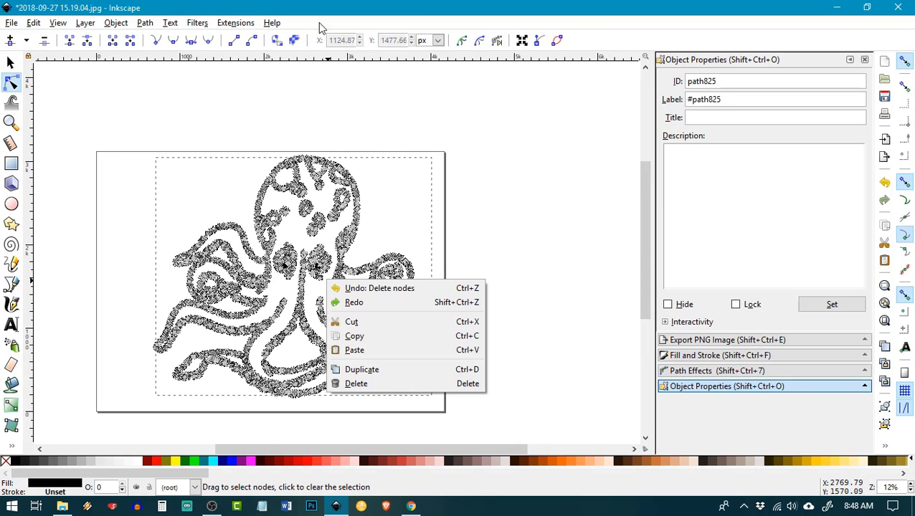
pyautogui.click(152, 27)
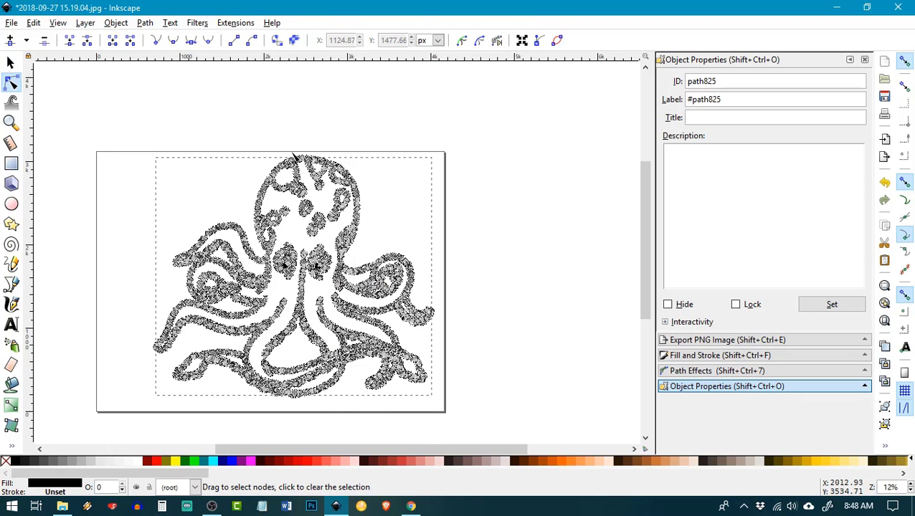
pyautogui.click(145, 23)
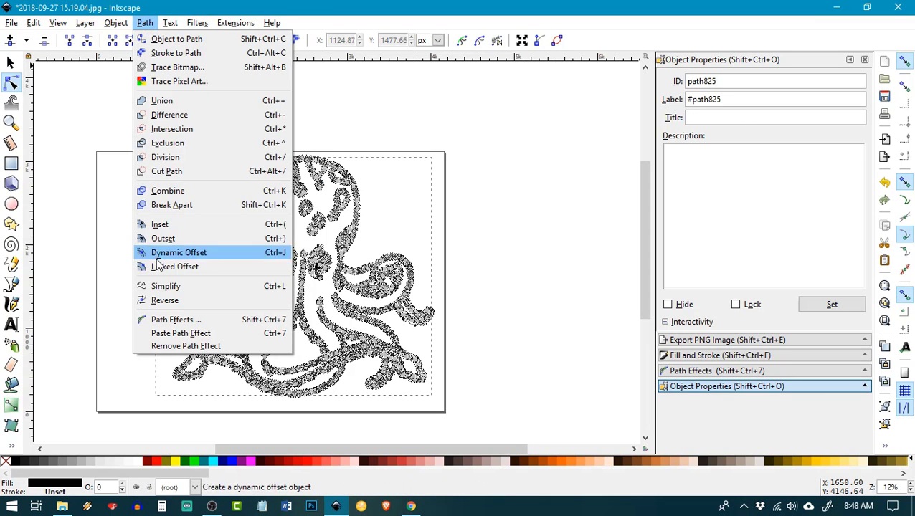
pyautogui.click(159, 289)
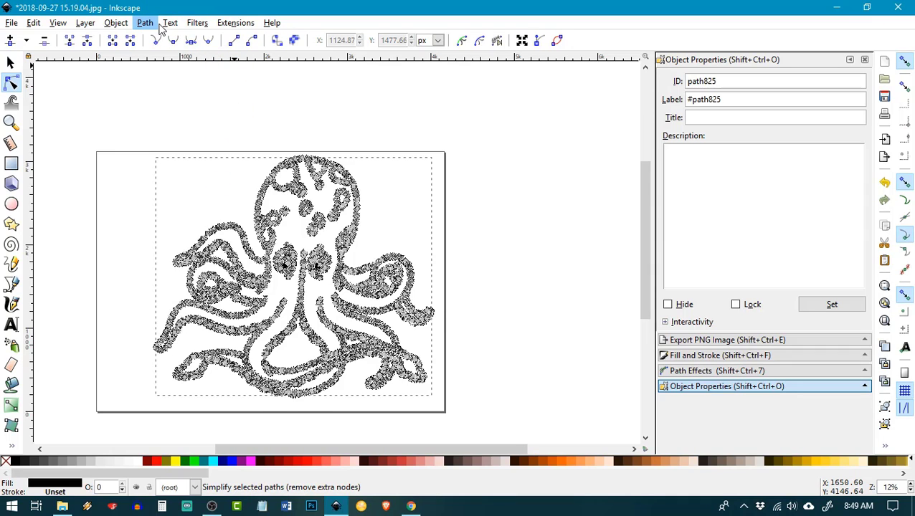
pyautogui.press('Delete')
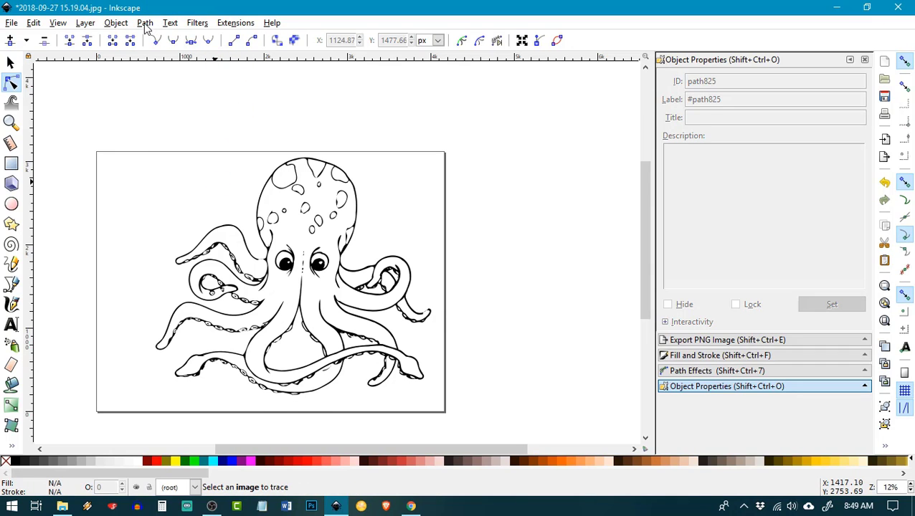
pyautogui.click(145, 23)
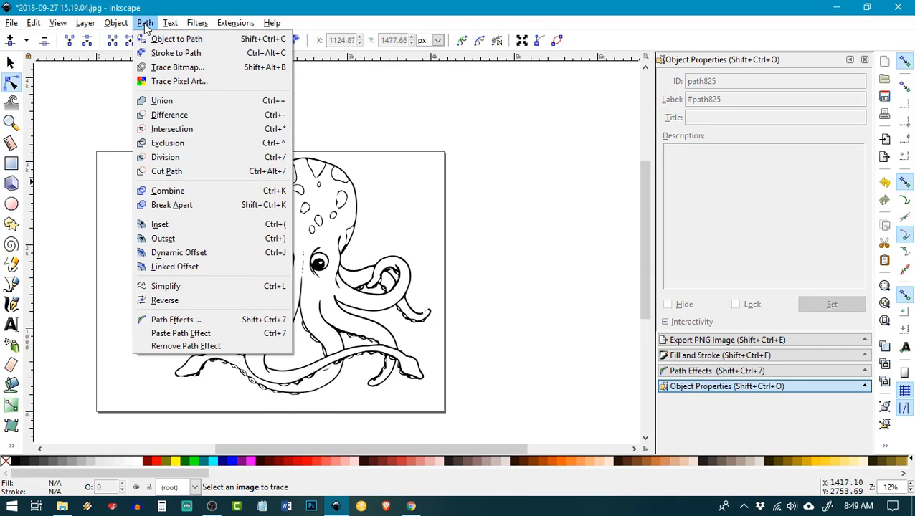
pyautogui.click(12, 85)
pyautogui.click(12, 84)
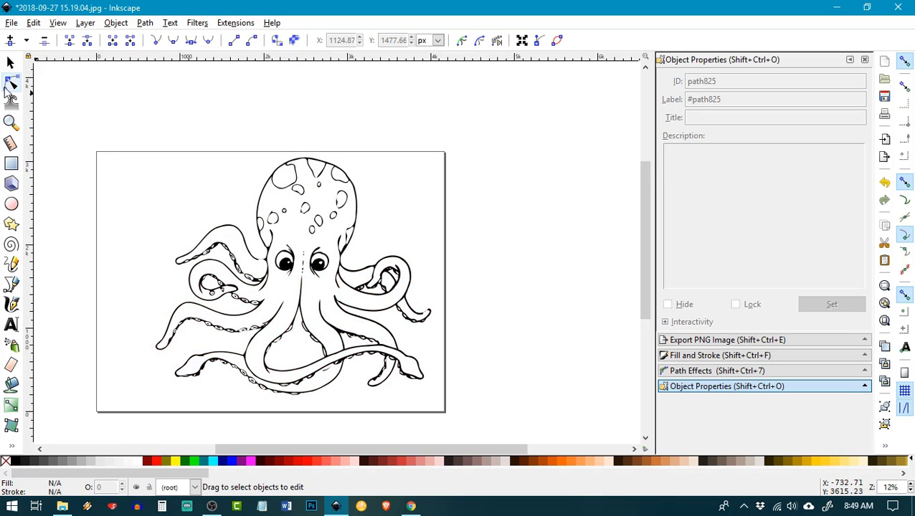
pyautogui.click(10, 65)
pyautogui.click(18, 90)
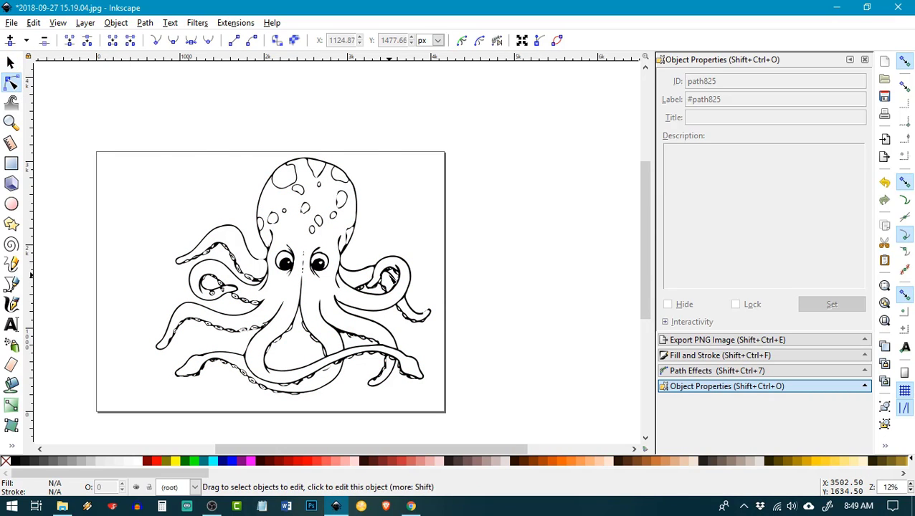
pyautogui.click(391, 280)
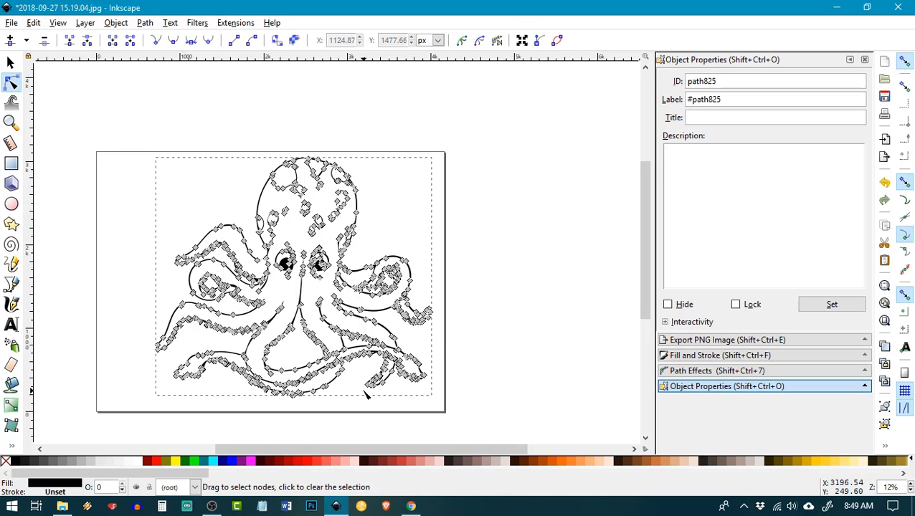
pyautogui.click(397, 223)
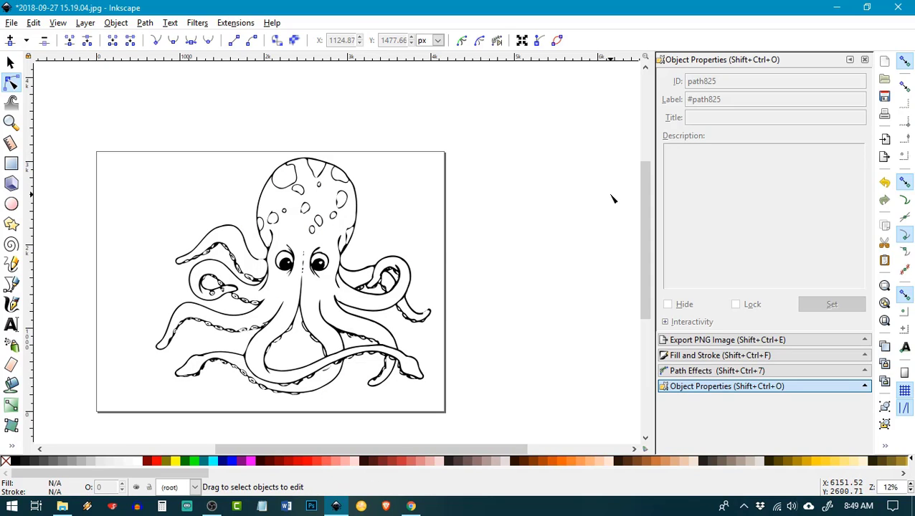
pyautogui.click(356, 247)
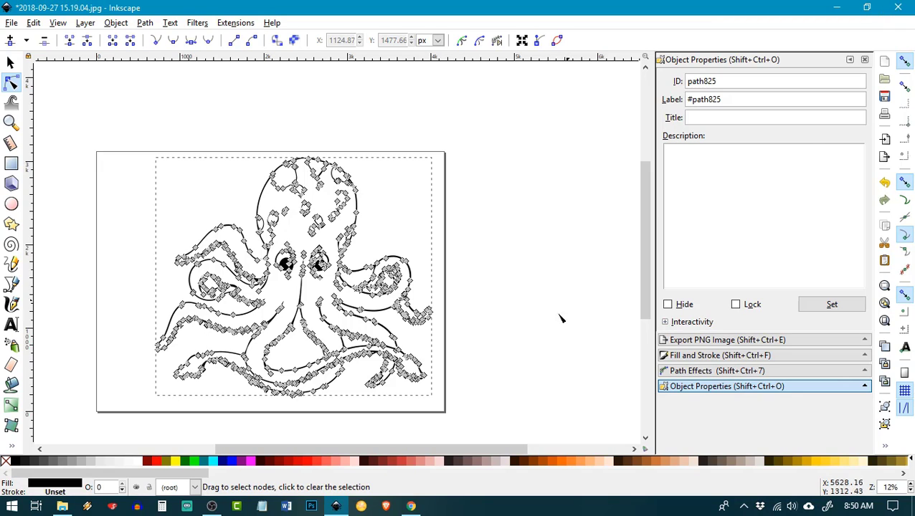
pyautogui.moveTo(343, 510)
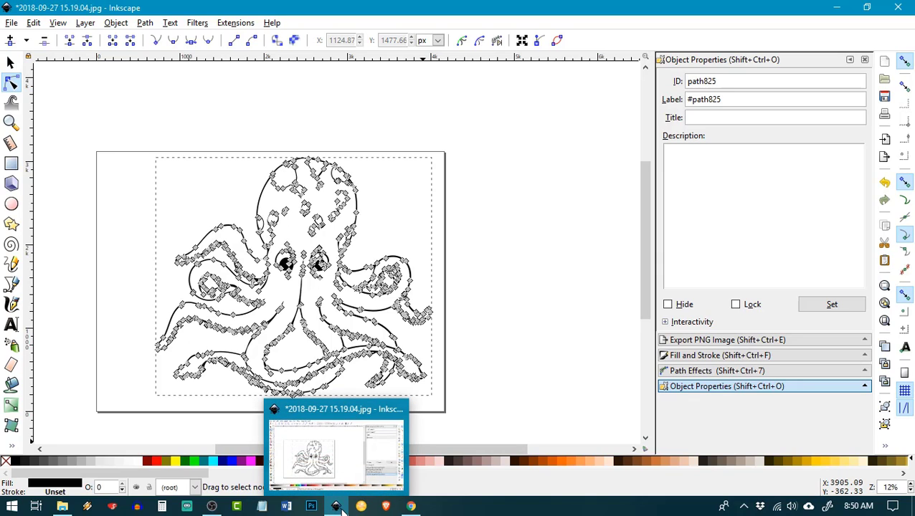